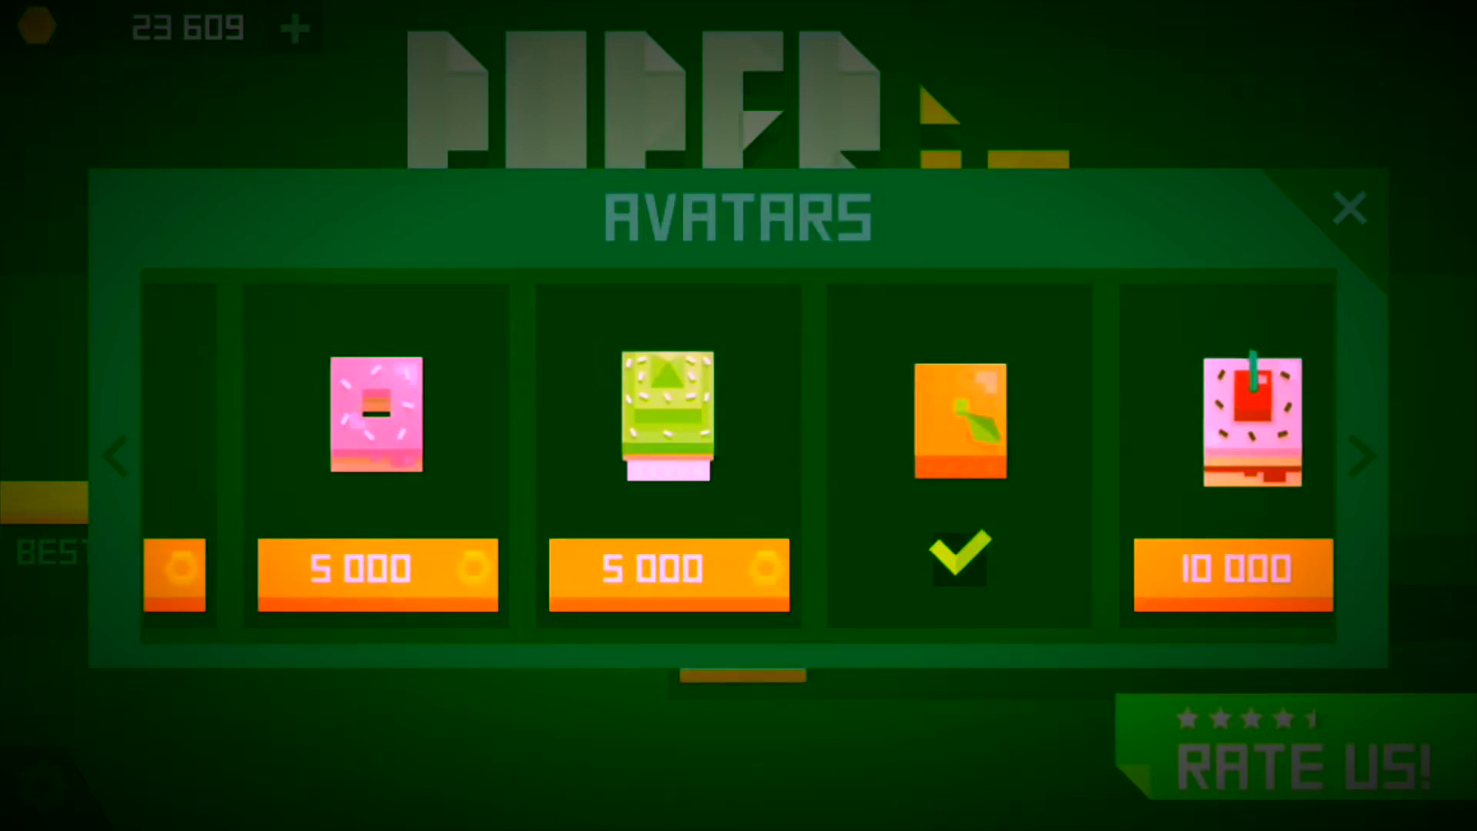
# - Close the Avatars window with the orange leaf avatar selected
pyautogui.press('Escape')
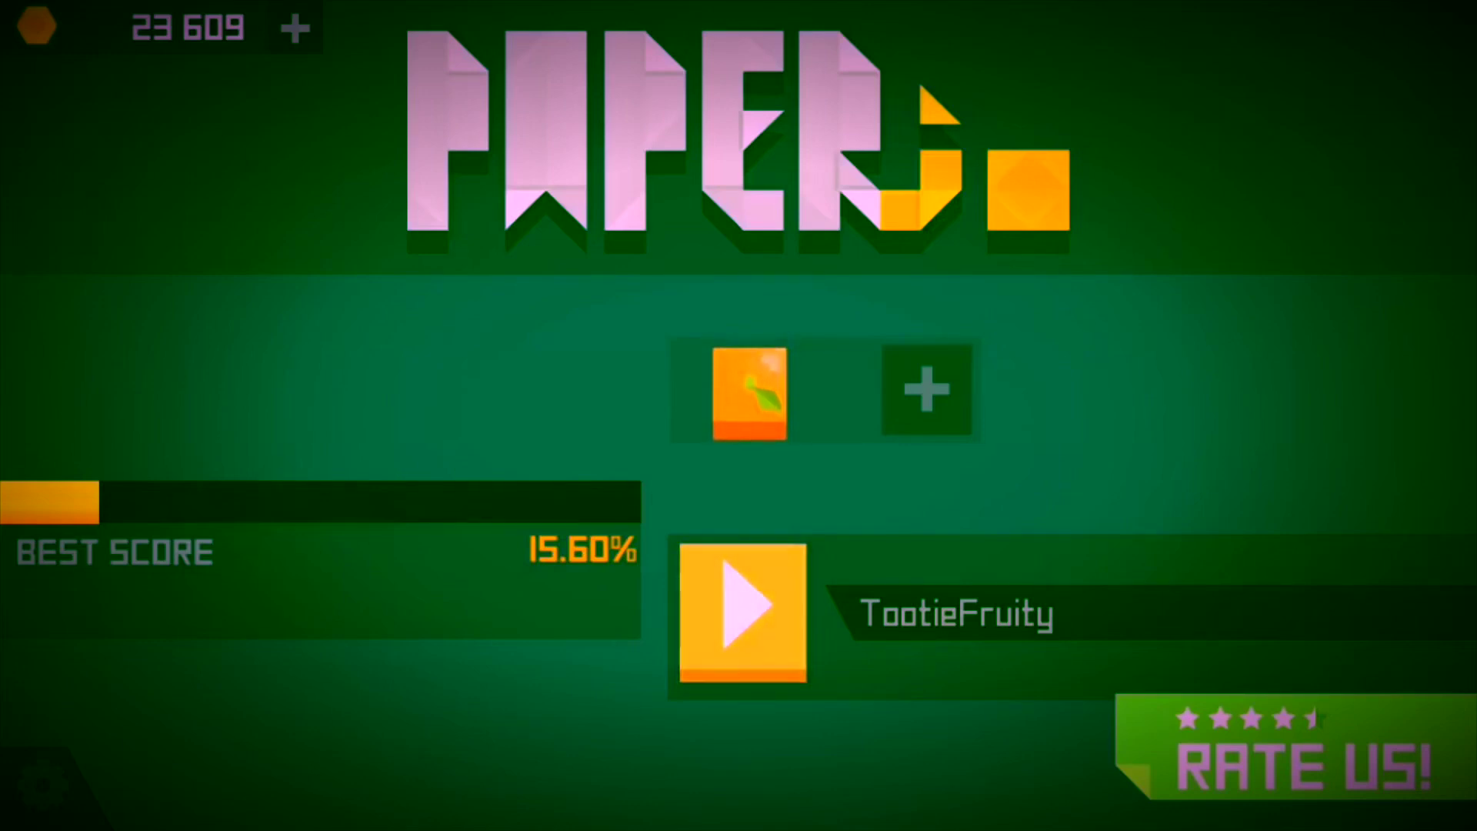
# - Start a round and claim a first loop left and down from the base
pyautogui.click(742, 613)
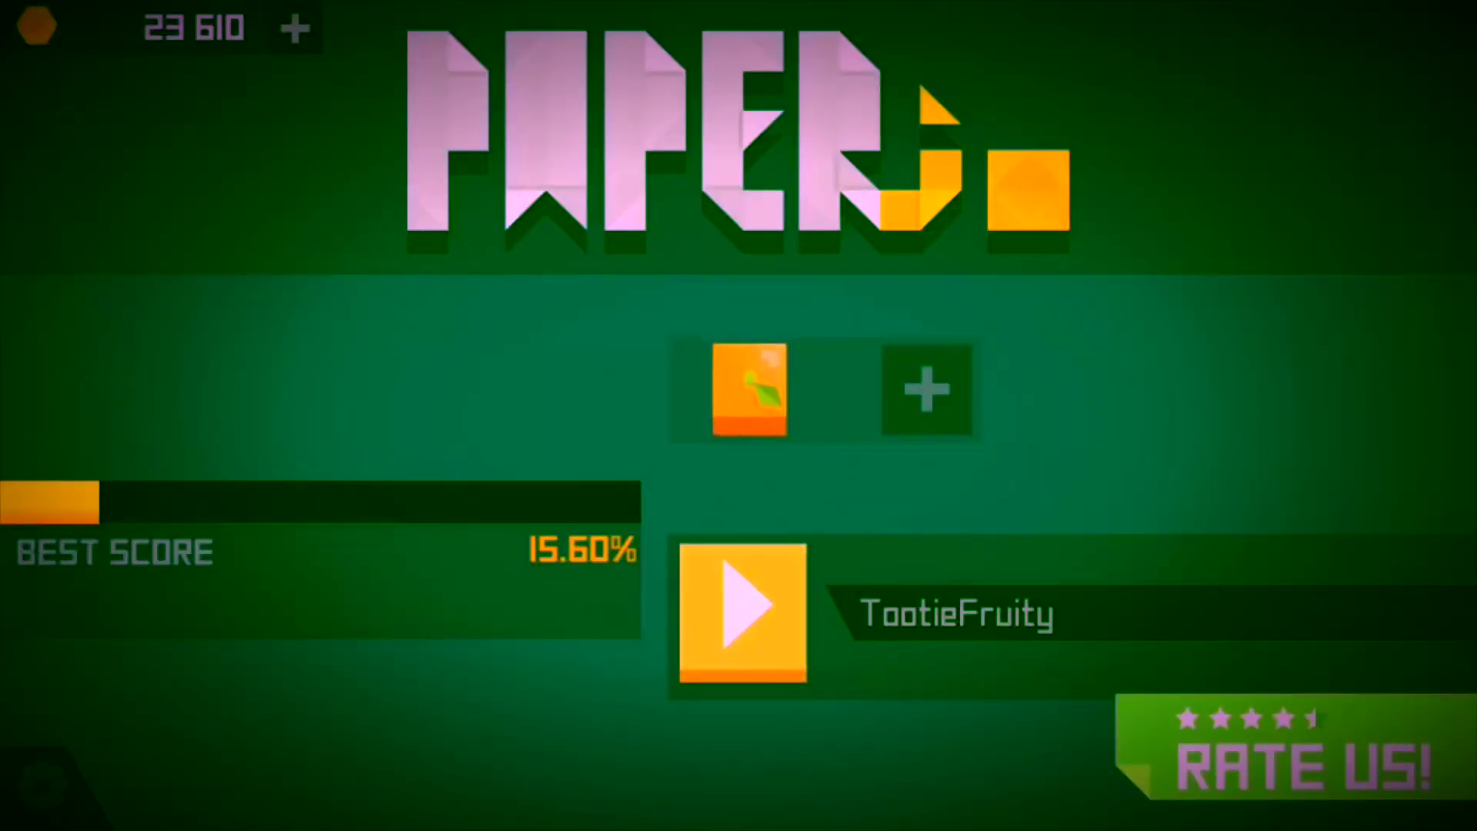
pyautogui.click(742, 611)
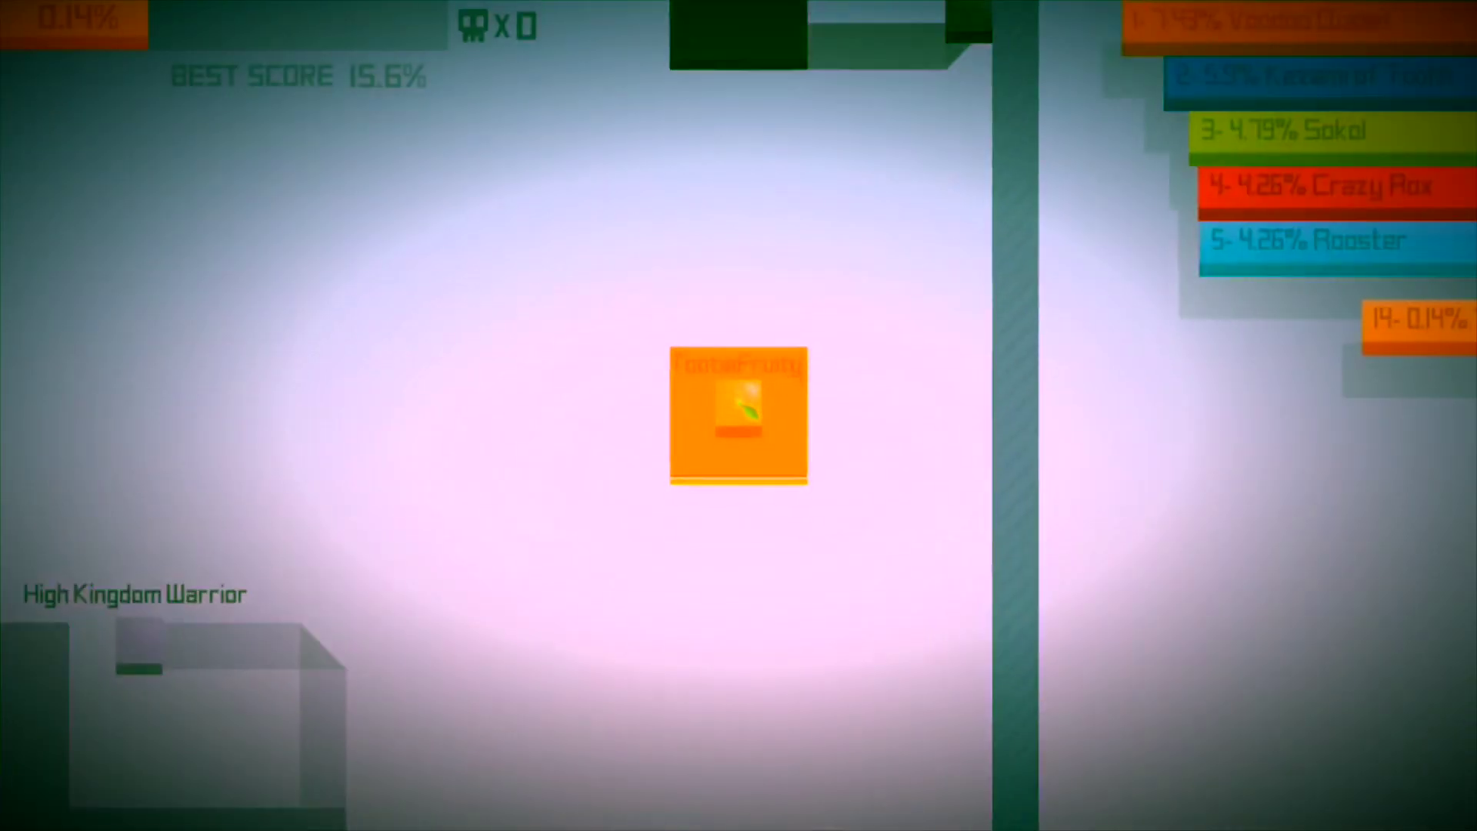
pyautogui.press('Left')
pyautogui.press('Down')
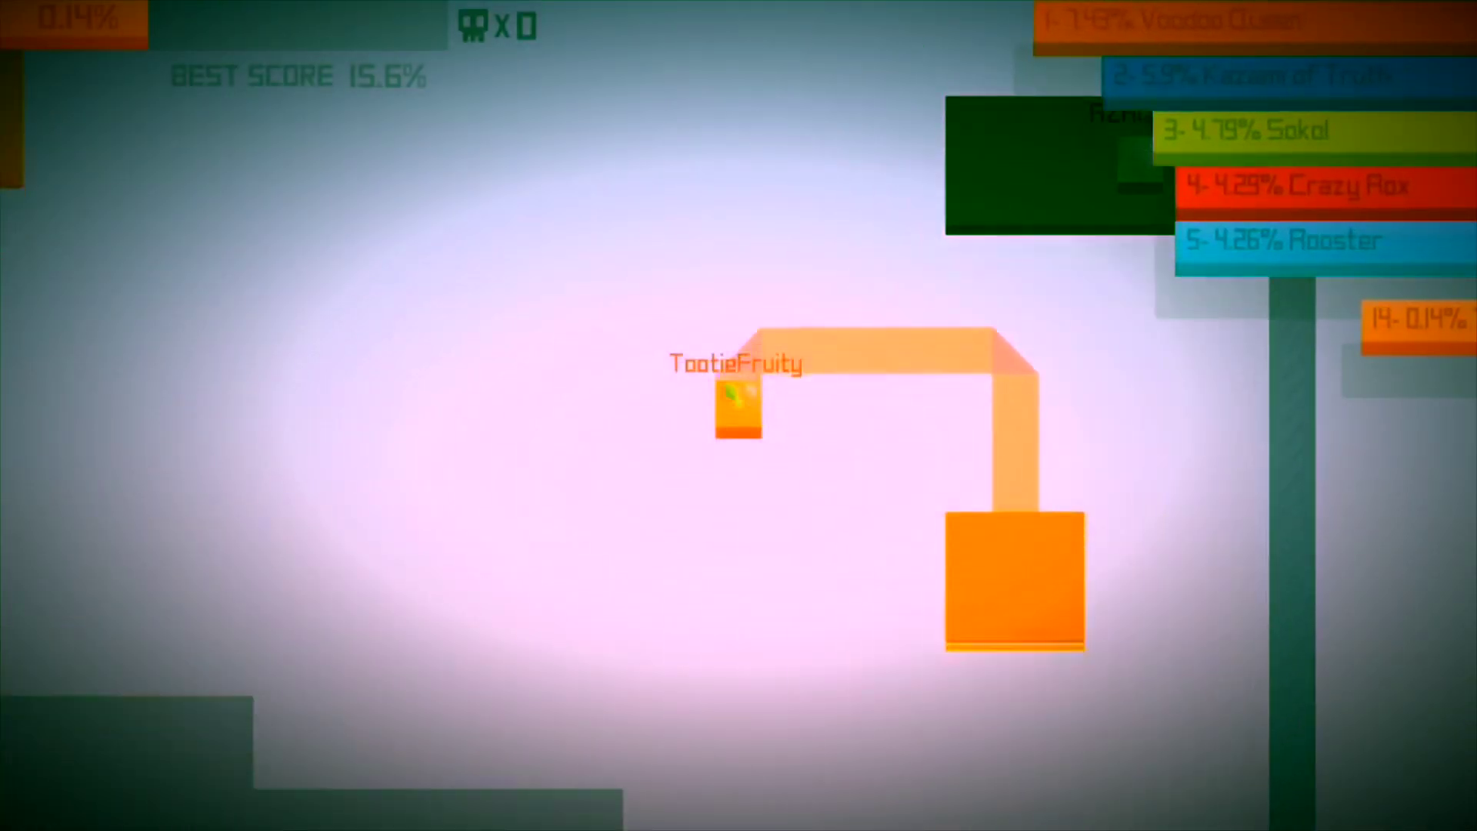
pyautogui.press('Right')
pyautogui.press('Up')
pyautogui.press('Left')
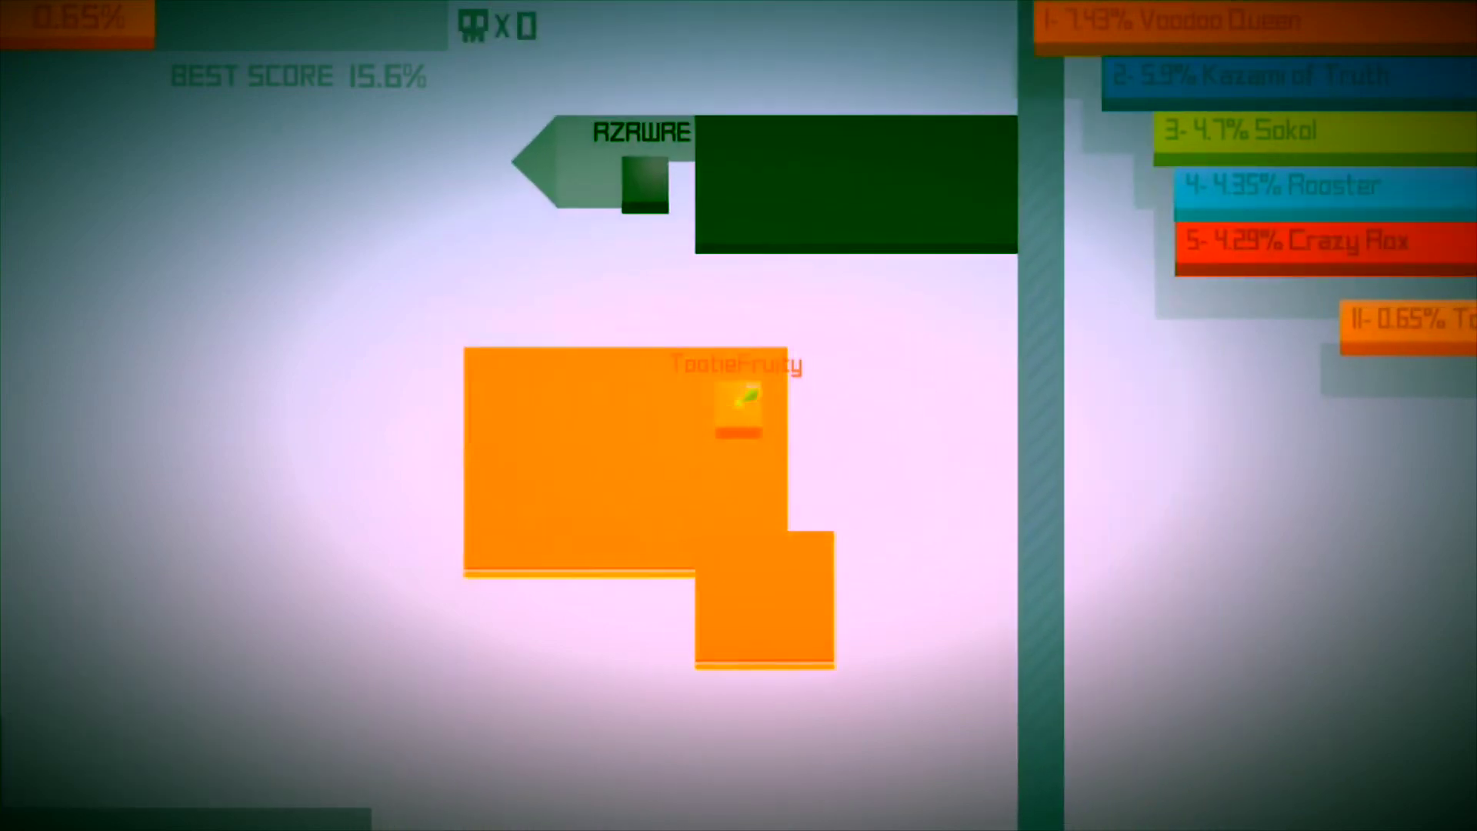
# - Loop up and around back into the orange territory
pyautogui.press('Up')
pyautogui.press('Right')
pyautogui.press('Down')
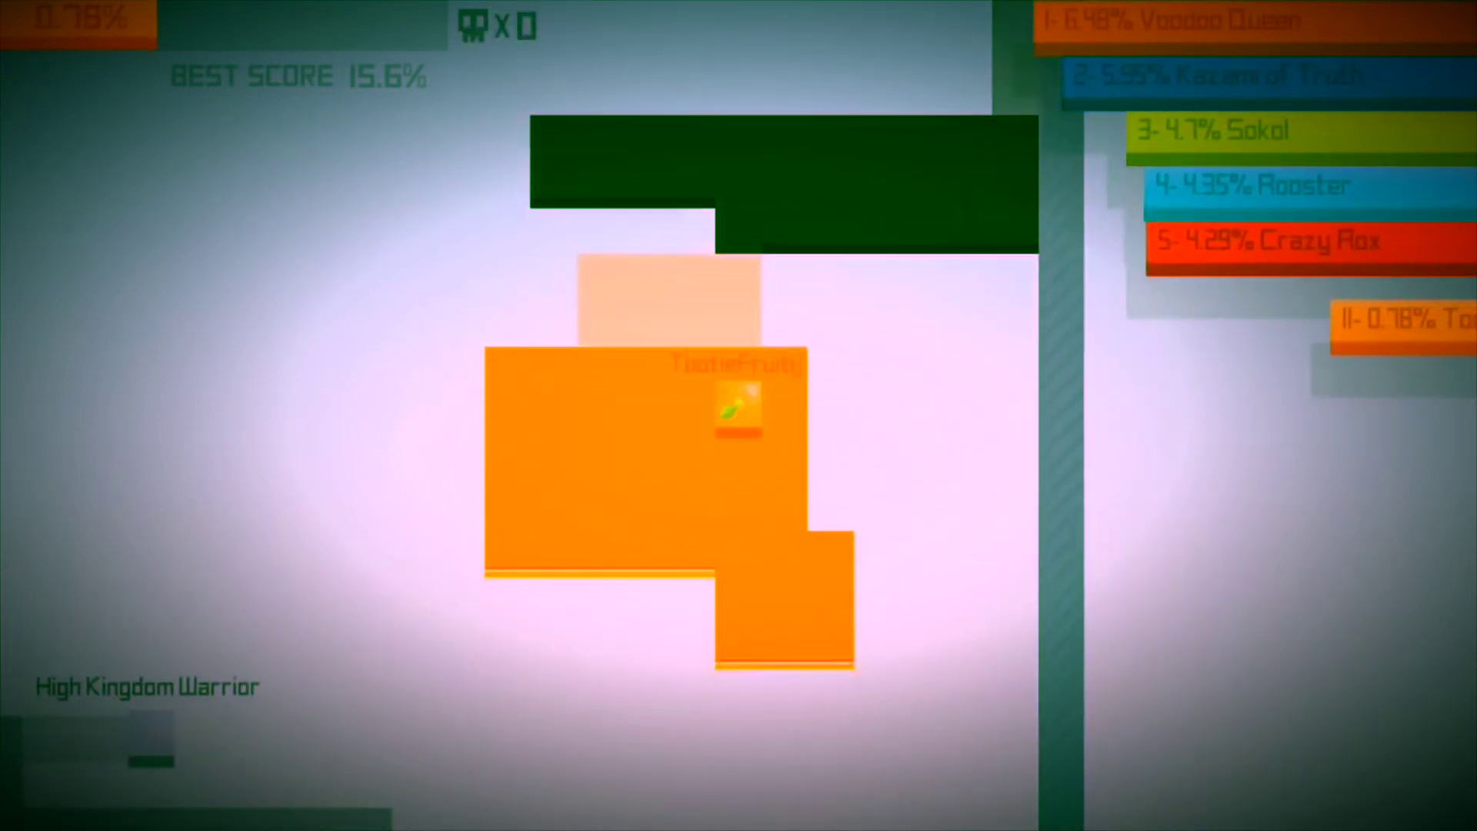
pyautogui.press('Right')
# - Head up toward the dark green area, then back down to close the trail
pyautogui.press('Up')
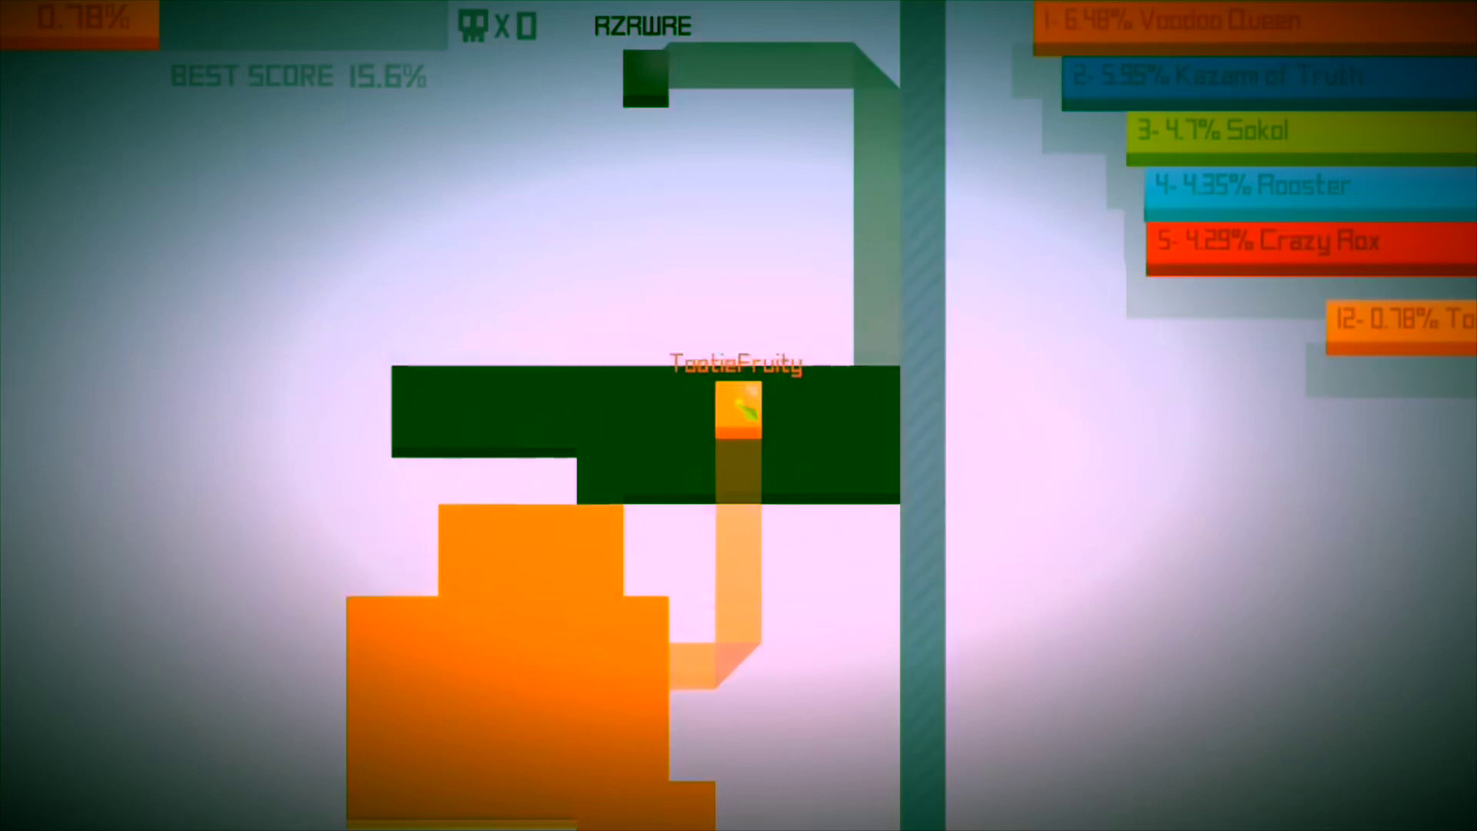
pyautogui.press('Down')
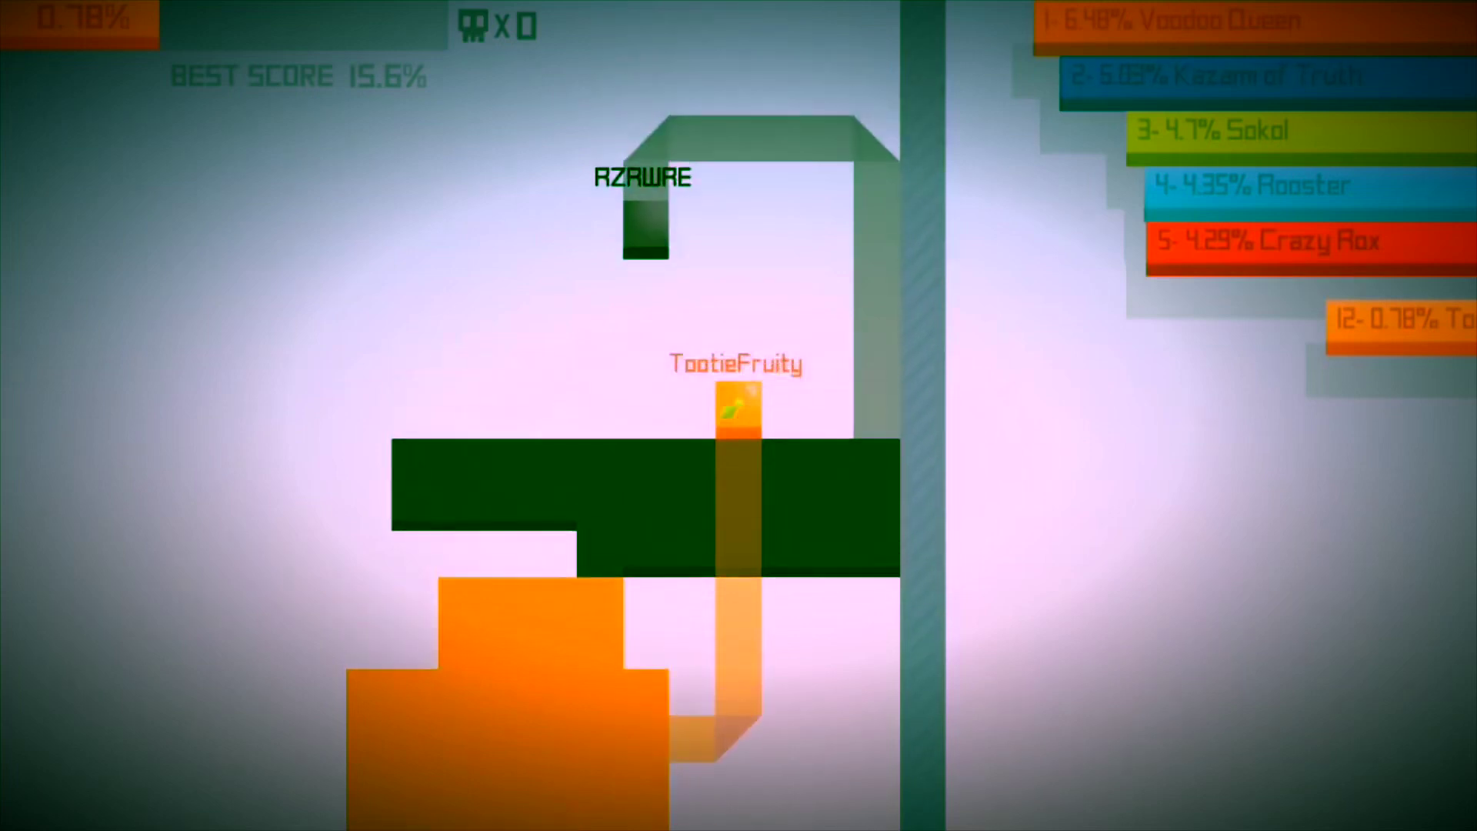
pyautogui.press('Right')
pyautogui.press('Down')
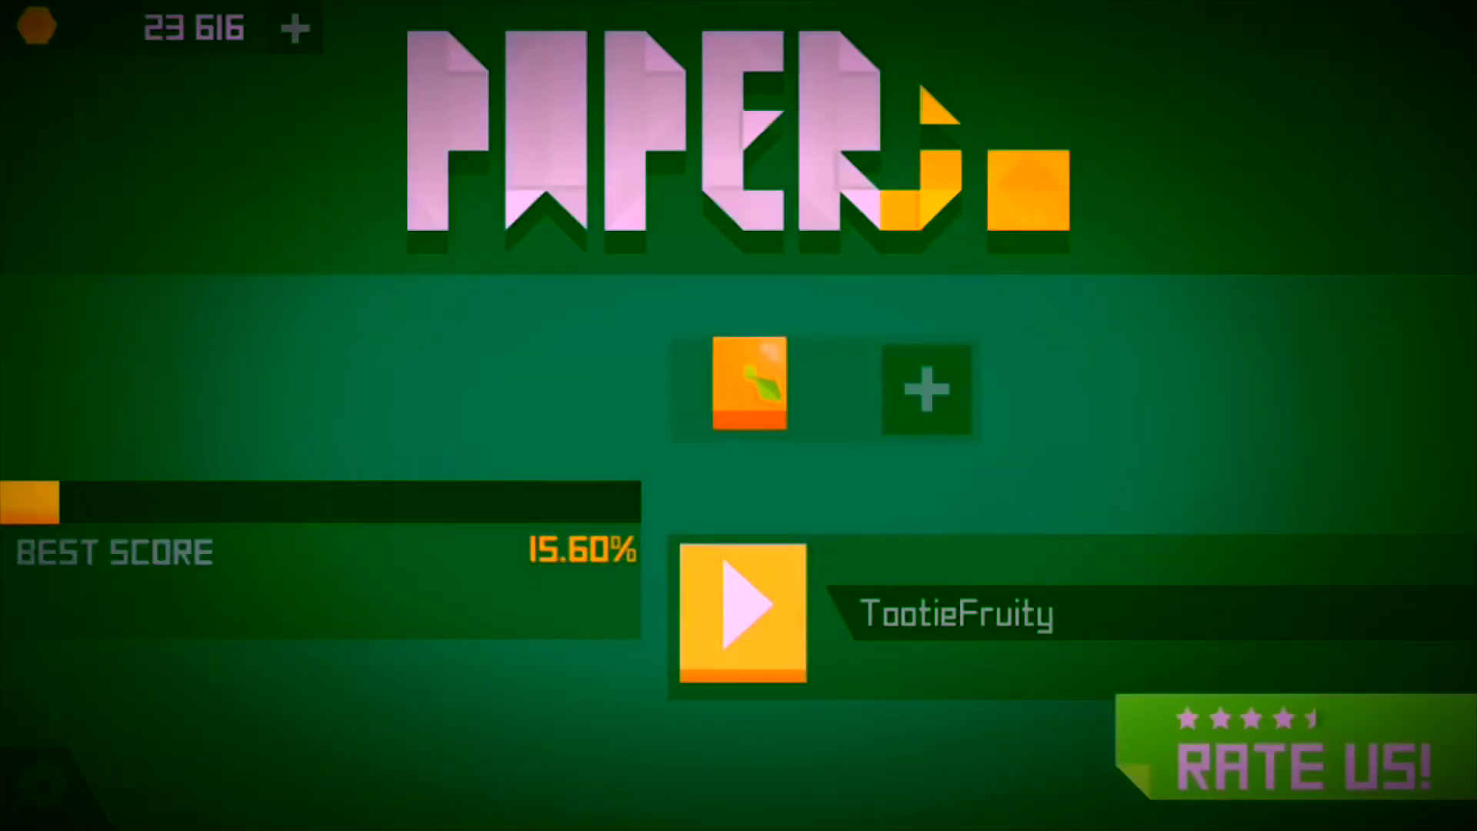
# - Begin a new round and trail a loop right and down toward the base
pyautogui.press('Return')
pyautogui.press('Right')
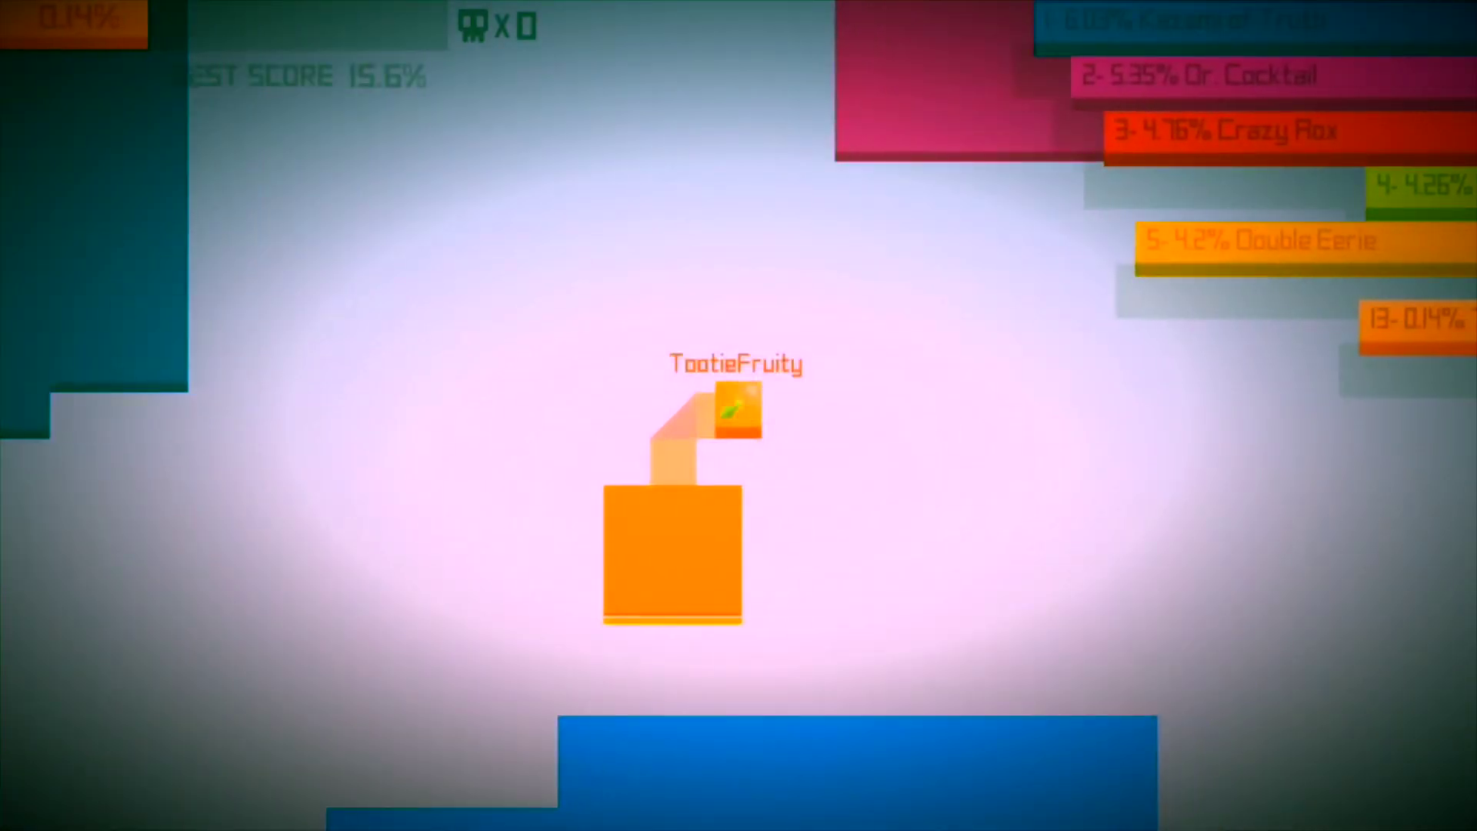
pyautogui.press('Down')
pyautogui.press('Left')
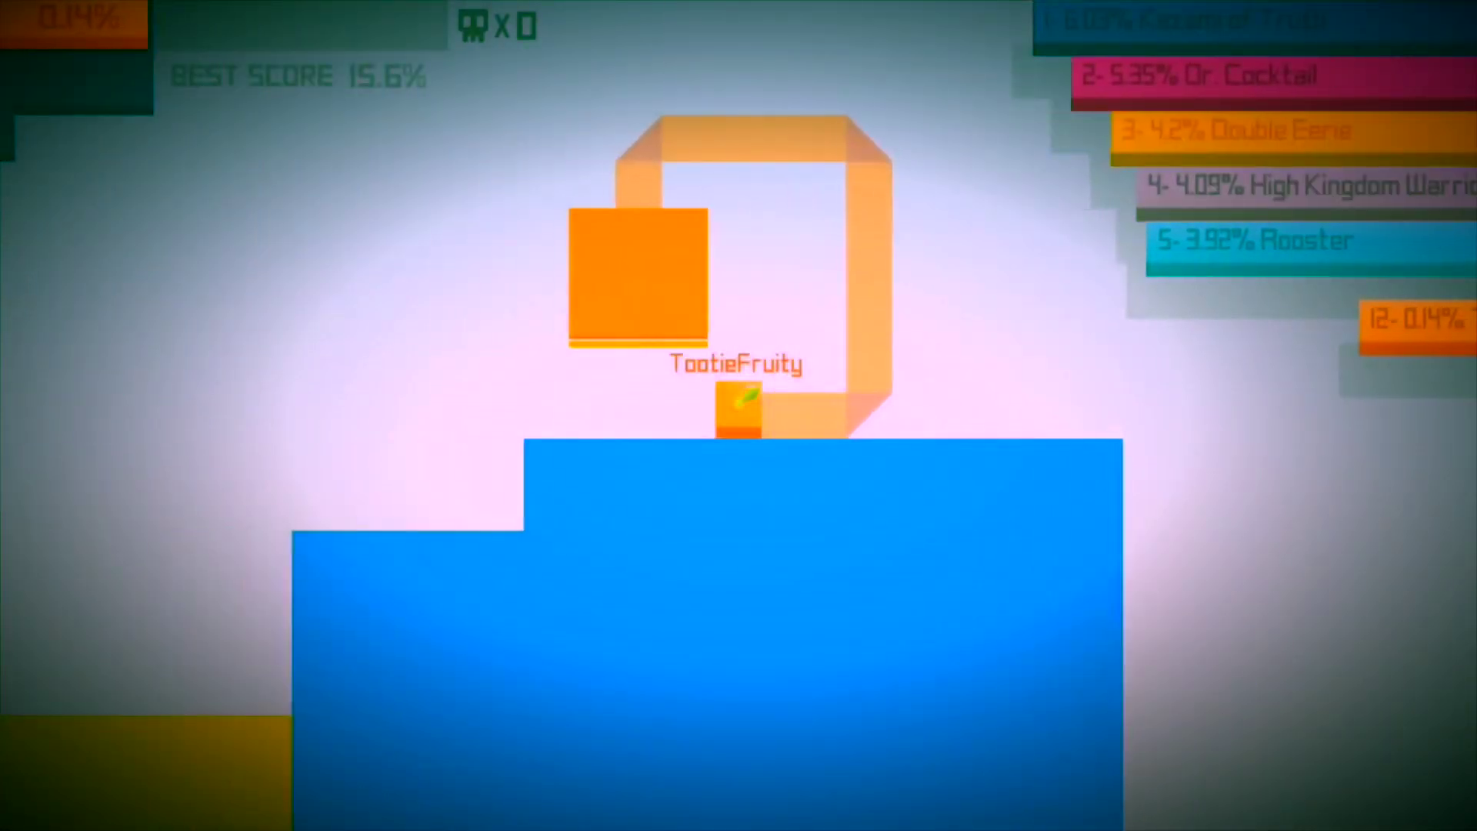
pyautogui.press('Up')
# - Close the loop, then circle around to cut Lord Pistachio's trail
pyautogui.press('Left')
pyautogui.press('Down')
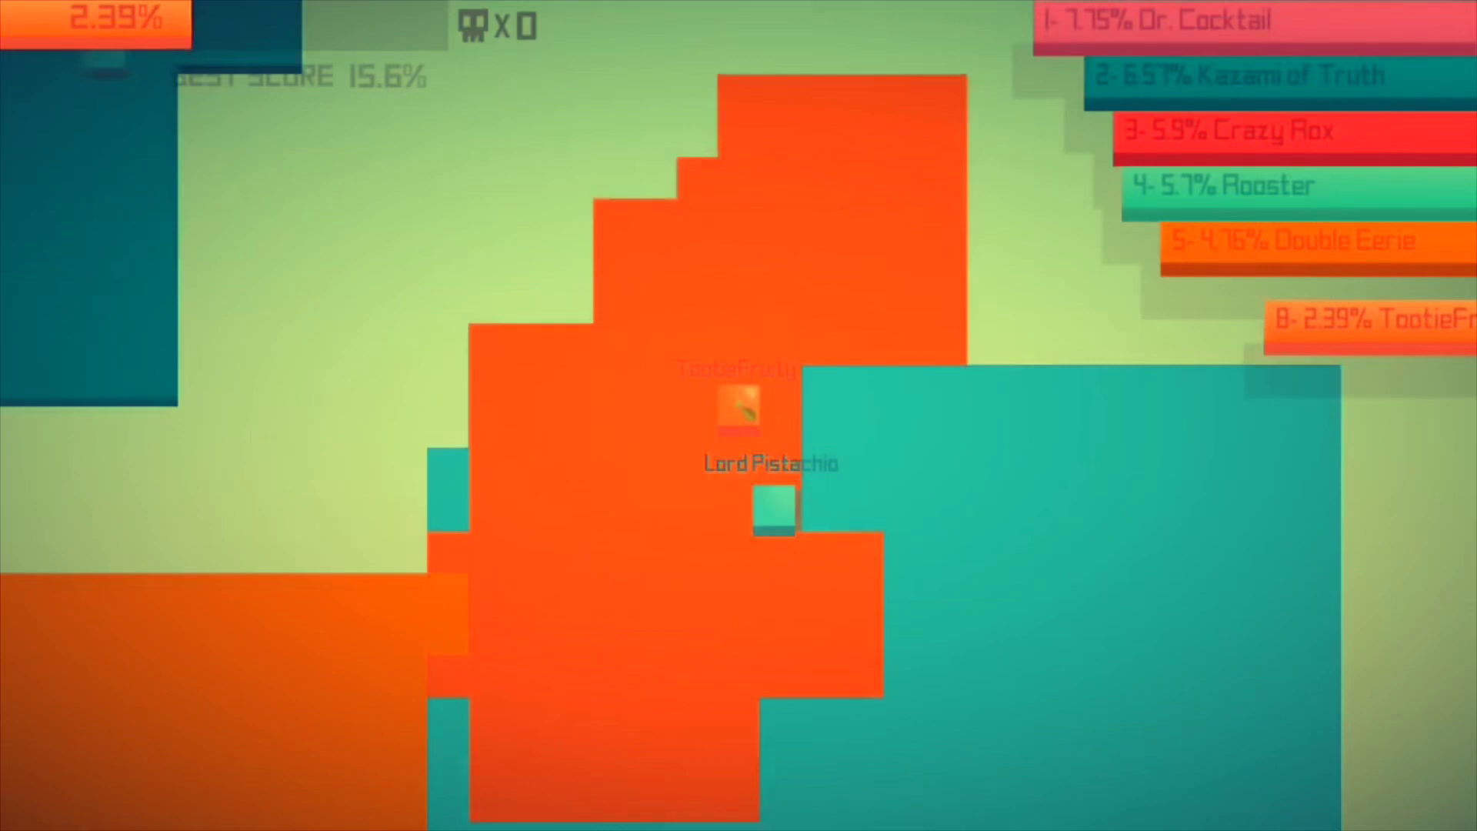
pyautogui.press('Right')
pyautogui.press('Down')
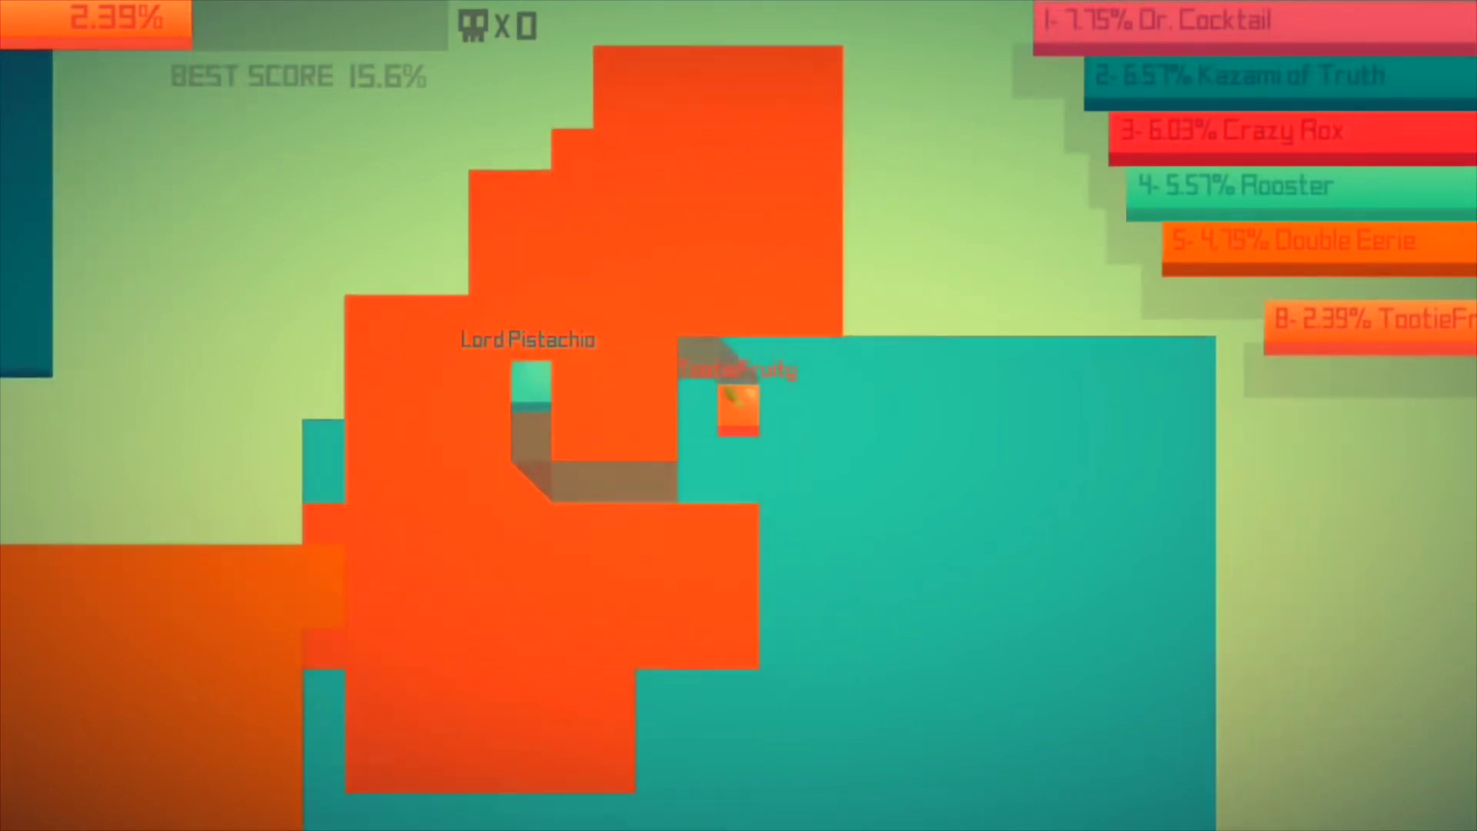